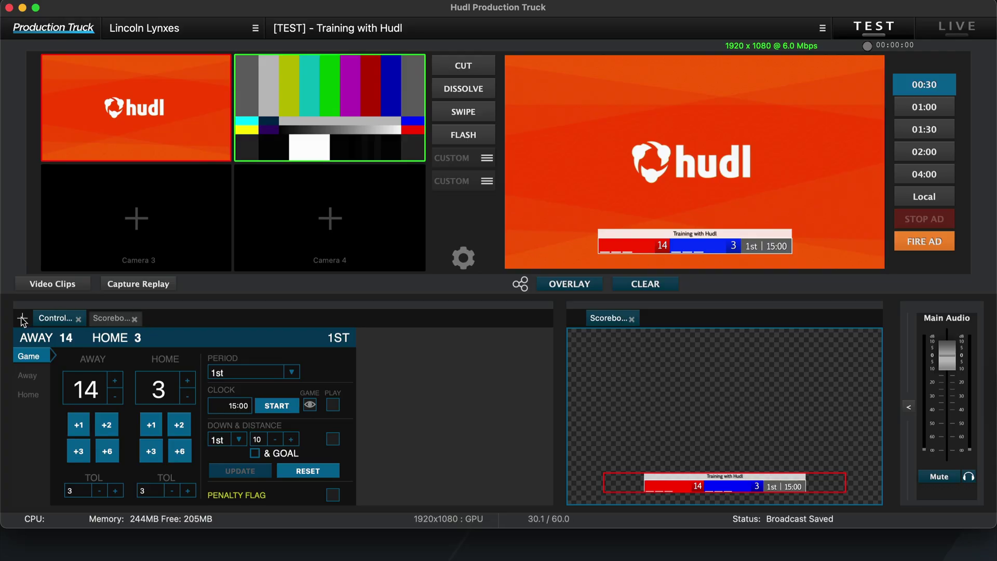
# Search the General section of the Domain overlays for "team control" and download the Team Control Panel overlay
pyautogui.click(22, 318)
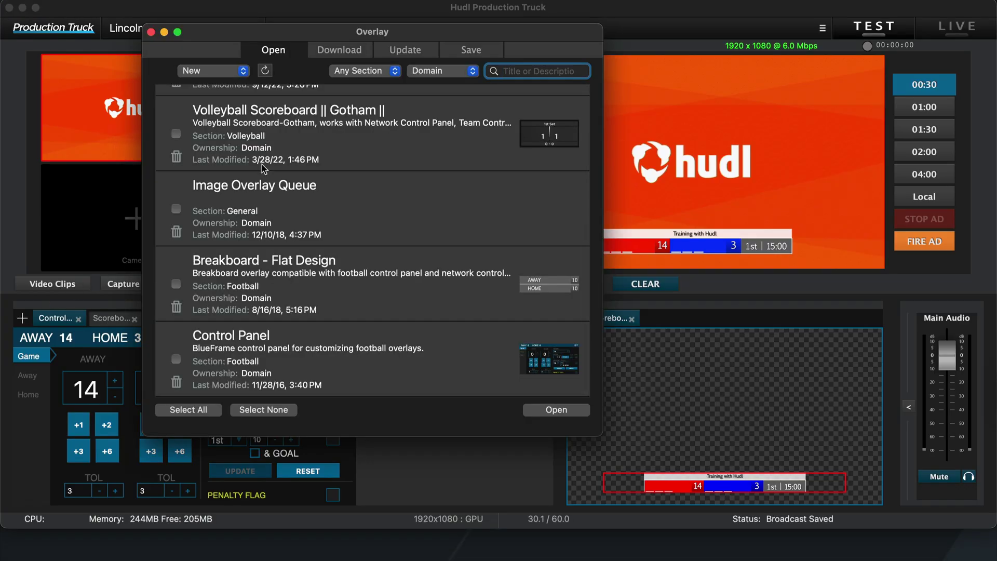
pyautogui.click(341, 52)
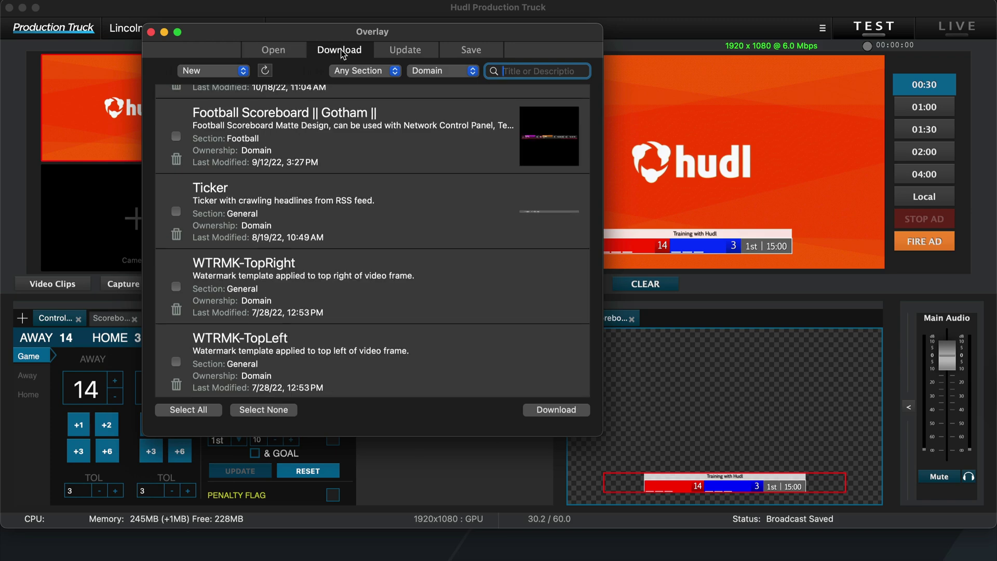
pyautogui.click(396, 75)
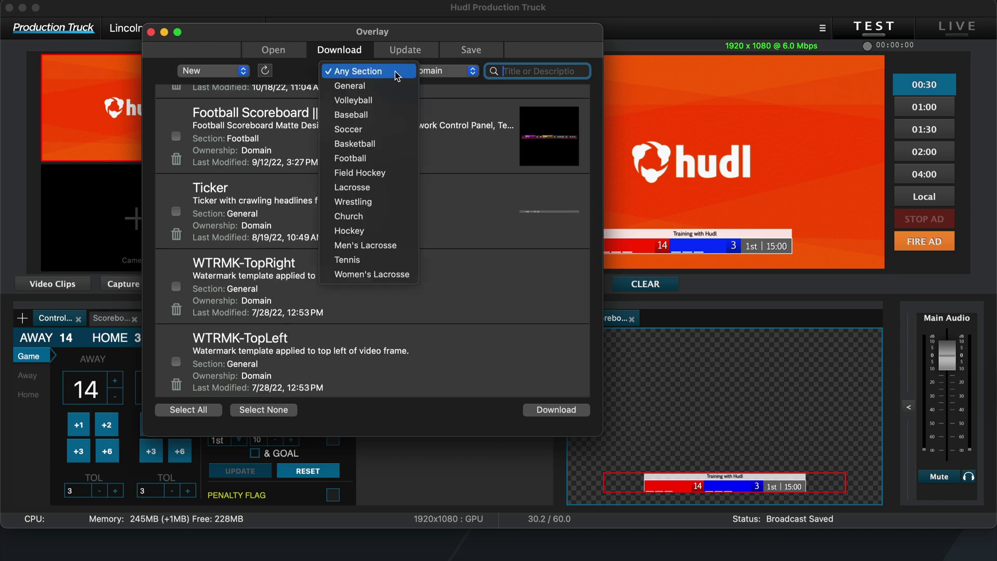
pyautogui.click(397, 87)
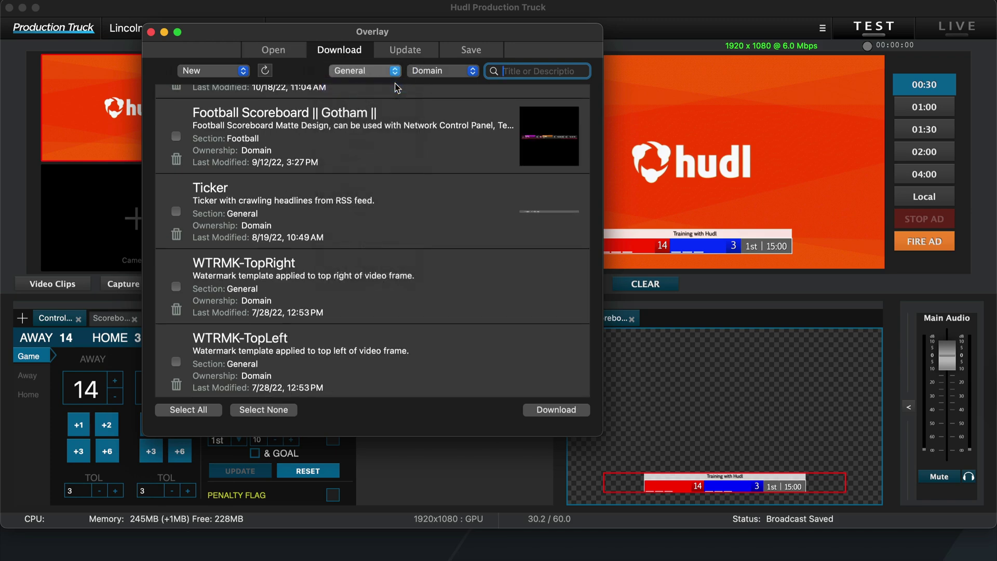
pyautogui.click(447, 72)
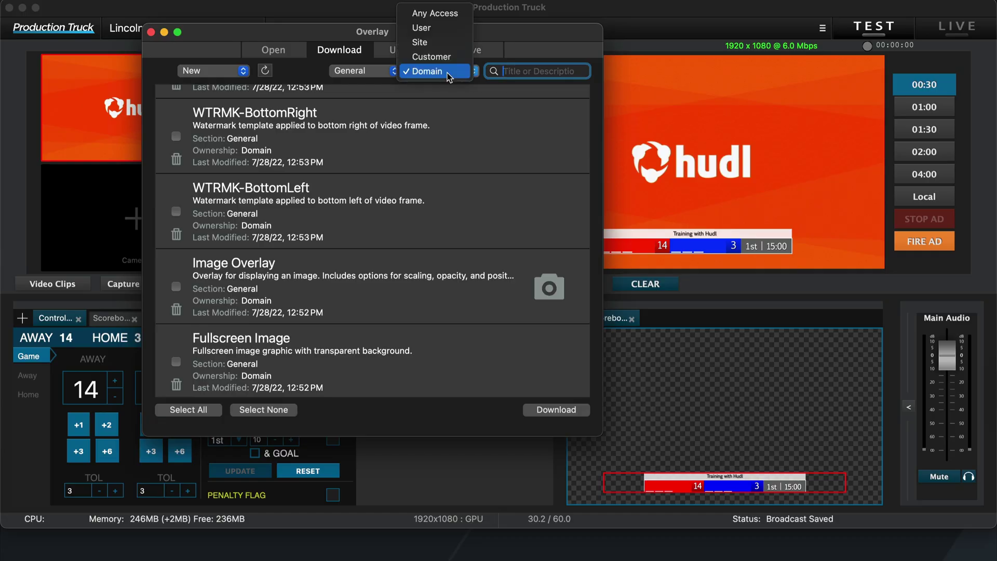
pyautogui.click(447, 73)
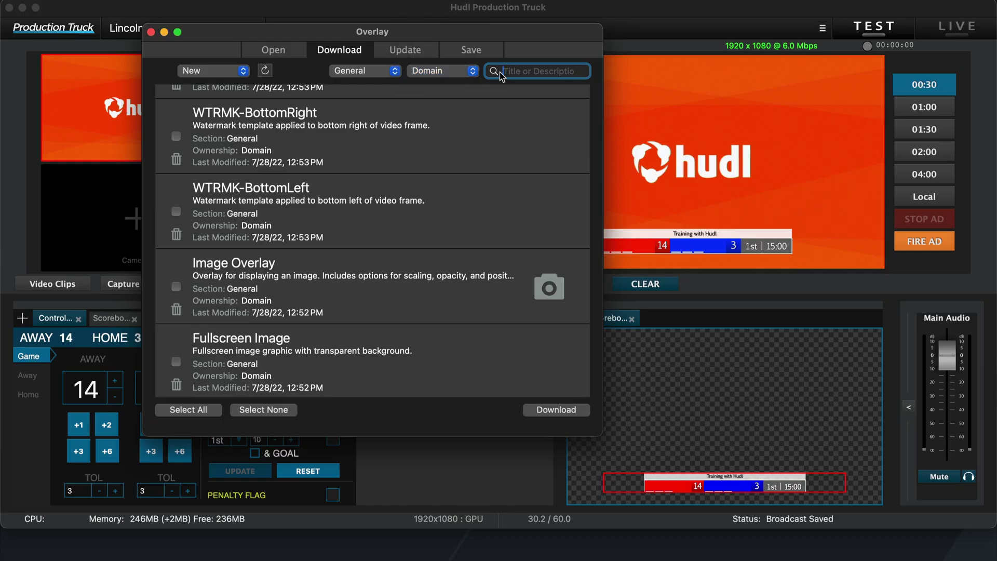
pyautogui.write('team')
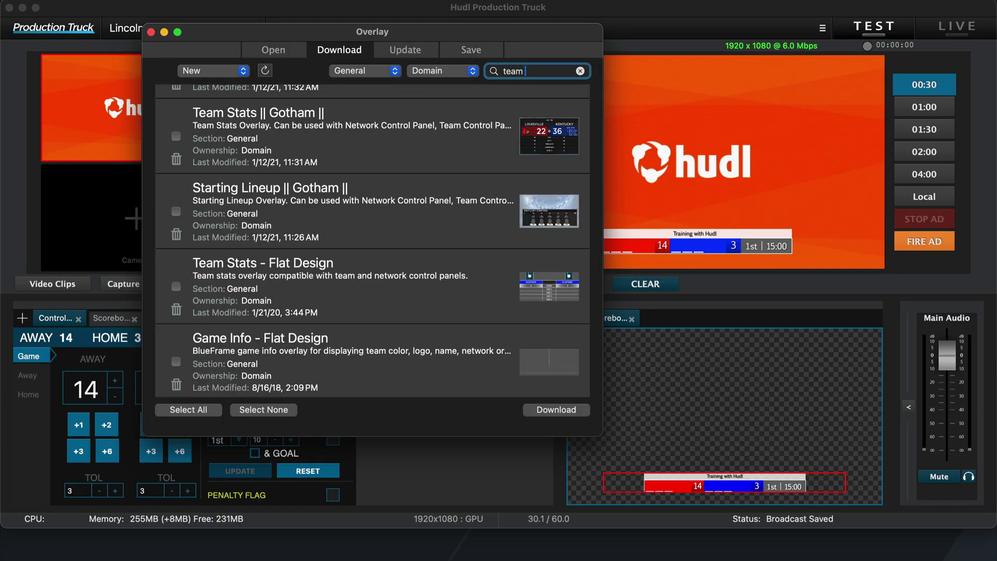
pyautogui.write(' control')
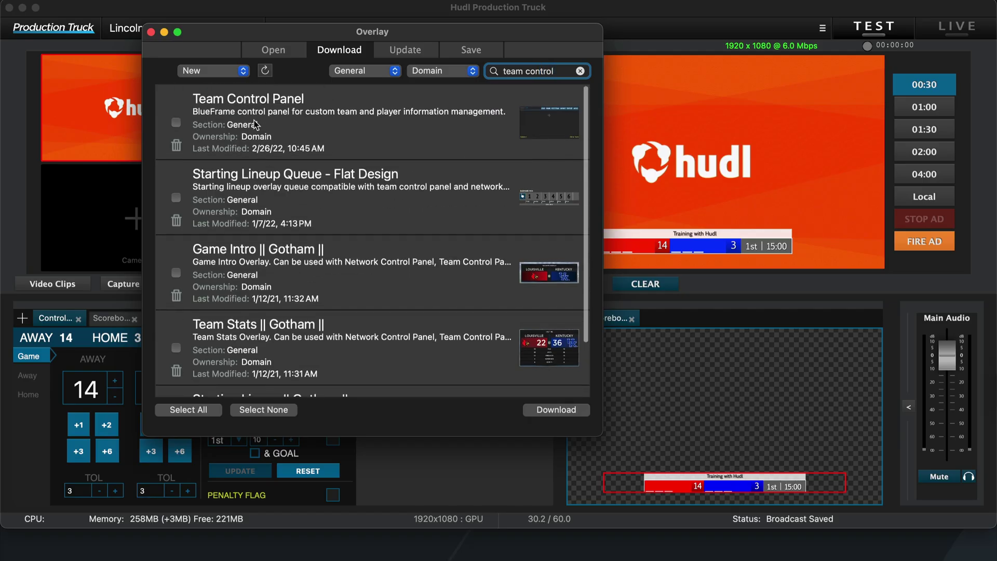
pyautogui.click(176, 123)
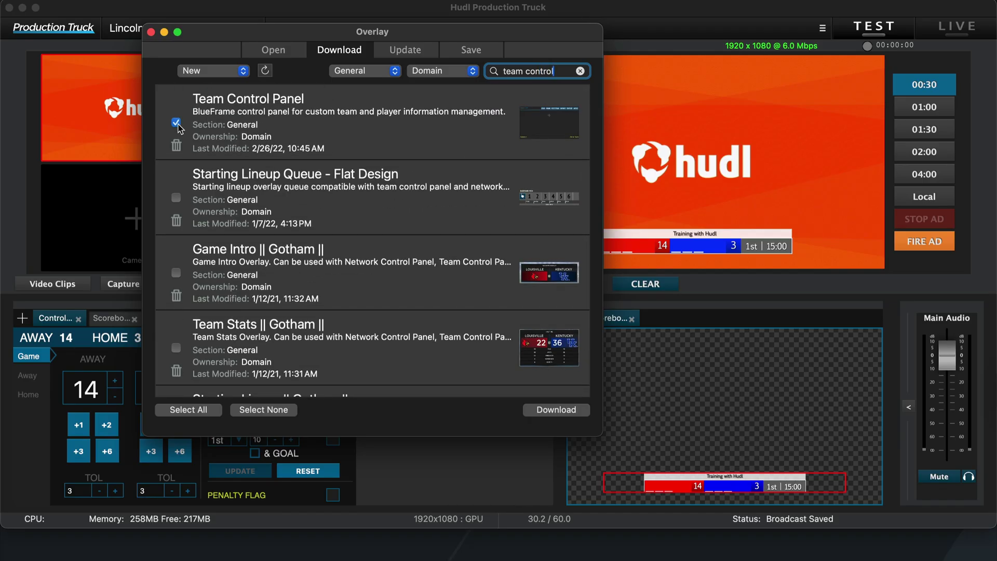
pyautogui.click(561, 414)
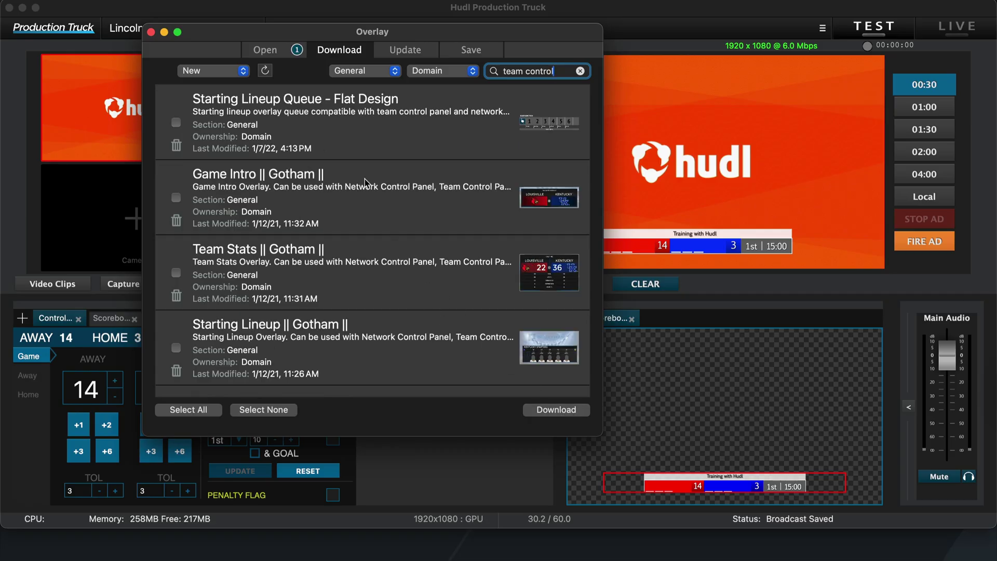
# Open the downloaded Team Control Panel overlay
pyautogui.click(280, 52)
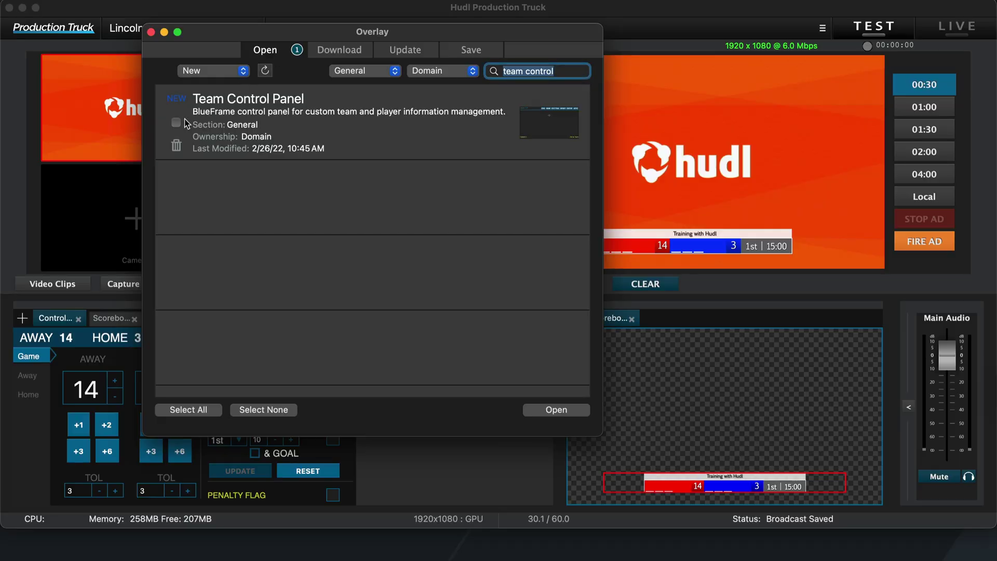
pyautogui.click(177, 124)
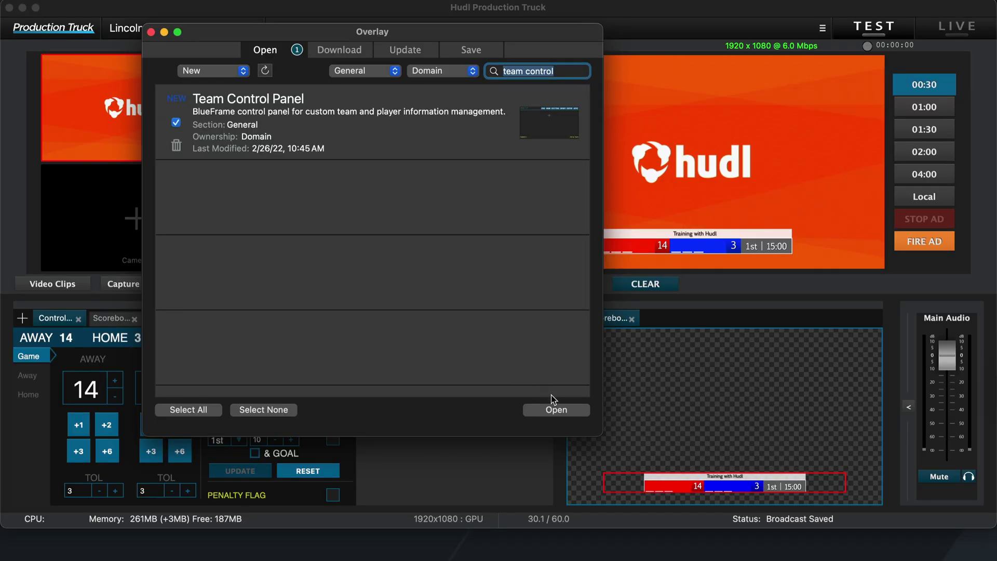
pyautogui.click(558, 410)
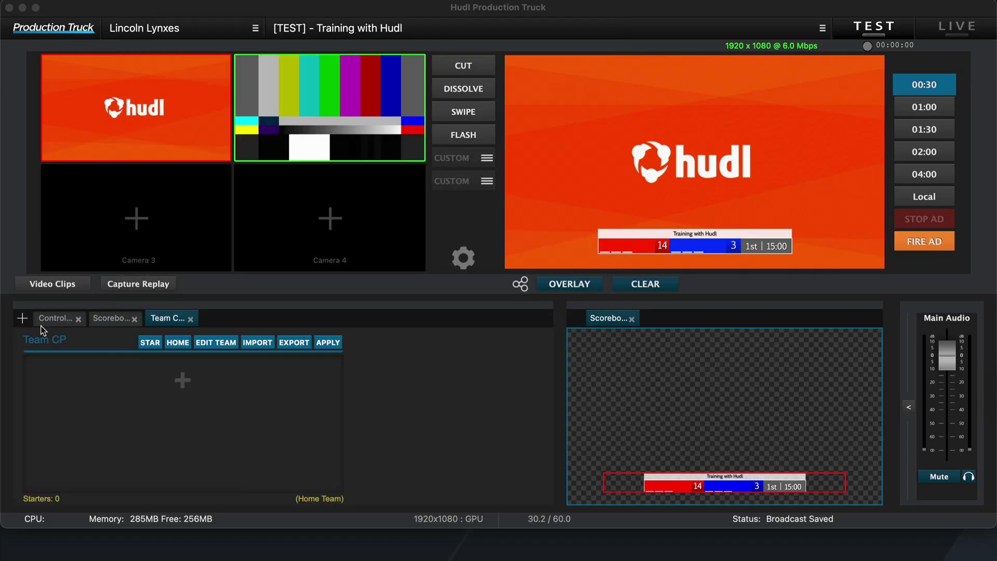
# Add a second copy of the Team Control Panel for the other team
pyautogui.click(23, 318)
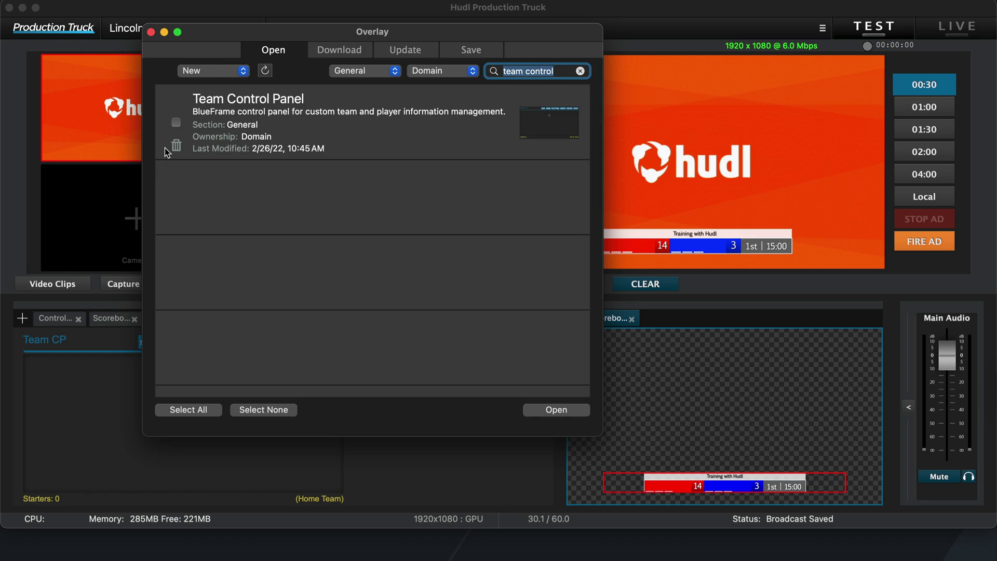
pyautogui.click(176, 123)
pyautogui.click(561, 410)
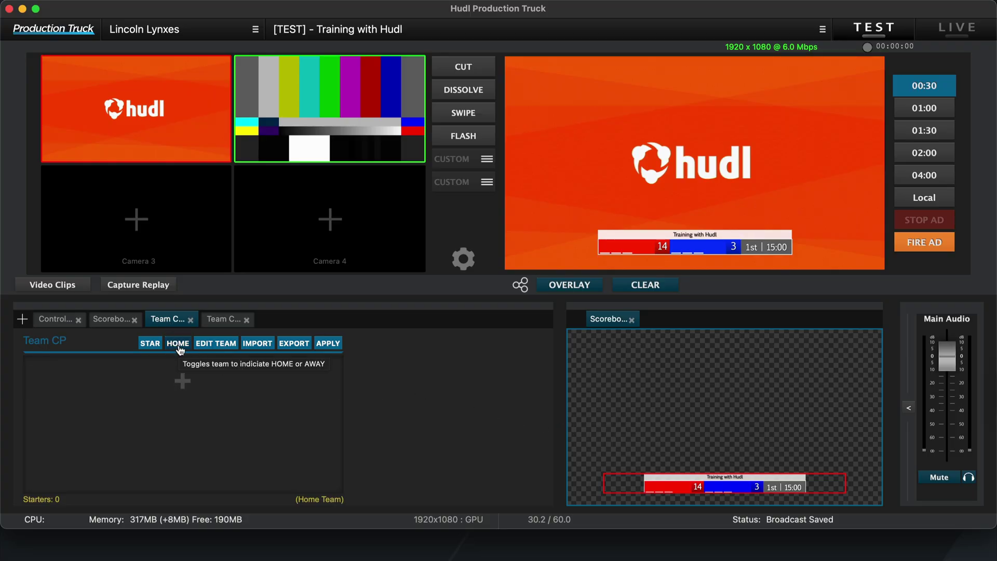
# Apply the first team control panel as the home team, and switch the second one to away and apply it
pyautogui.click(340, 345)
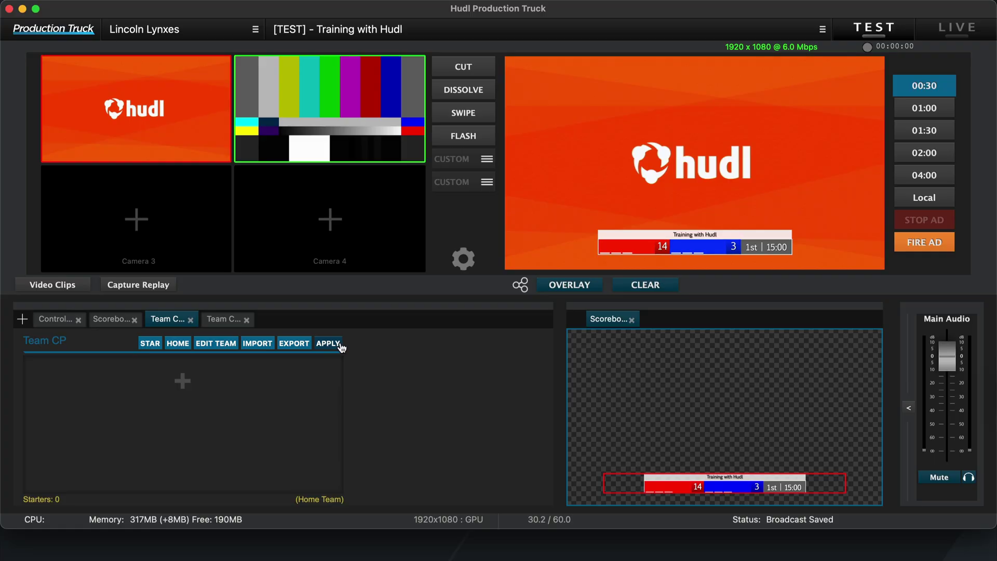
pyautogui.click(219, 319)
pyautogui.click(182, 346)
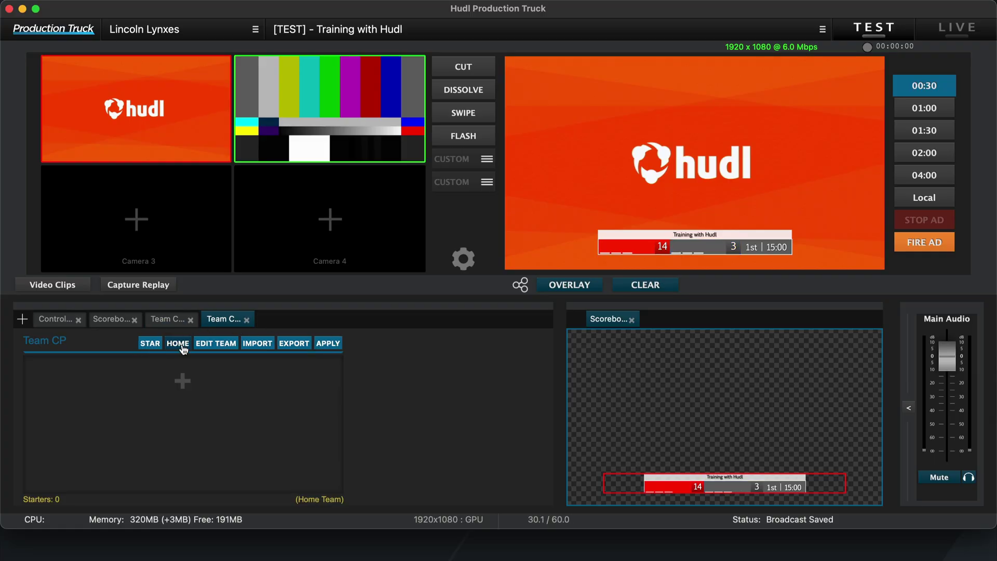
pyautogui.click(182, 346)
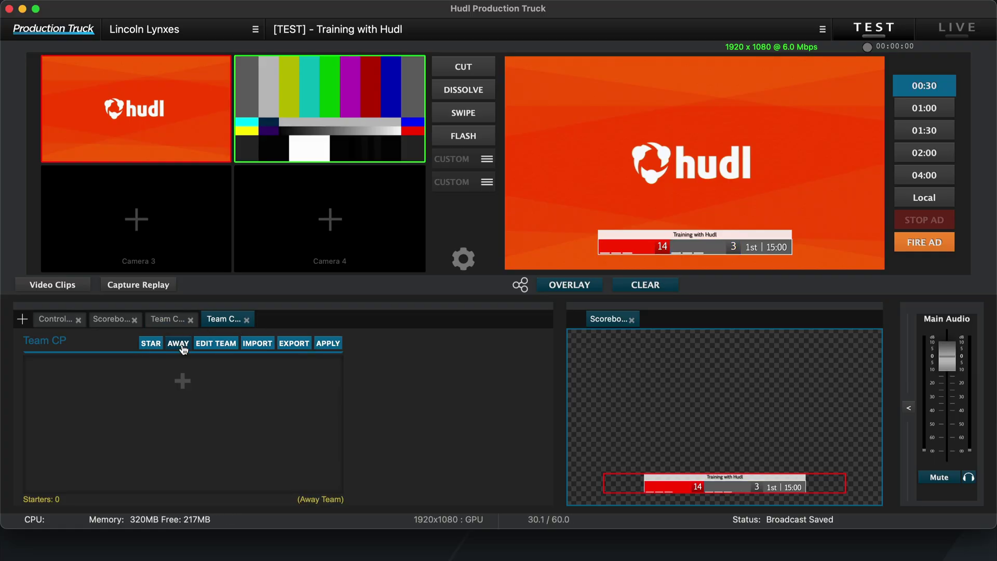
pyautogui.click(342, 347)
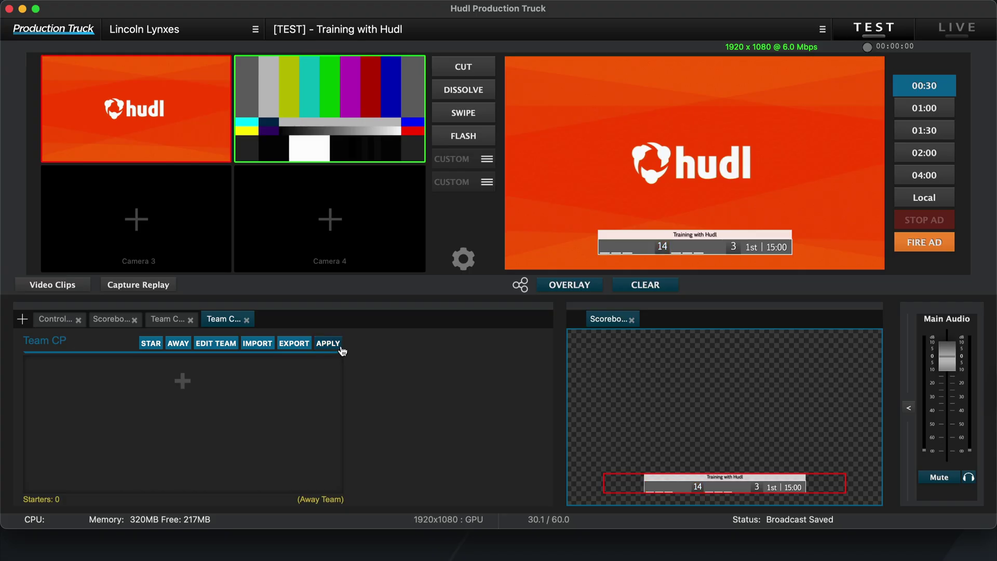
# Edit the home team, entering the name "Team 1" and the location "Location 1"
pyautogui.click(167, 319)
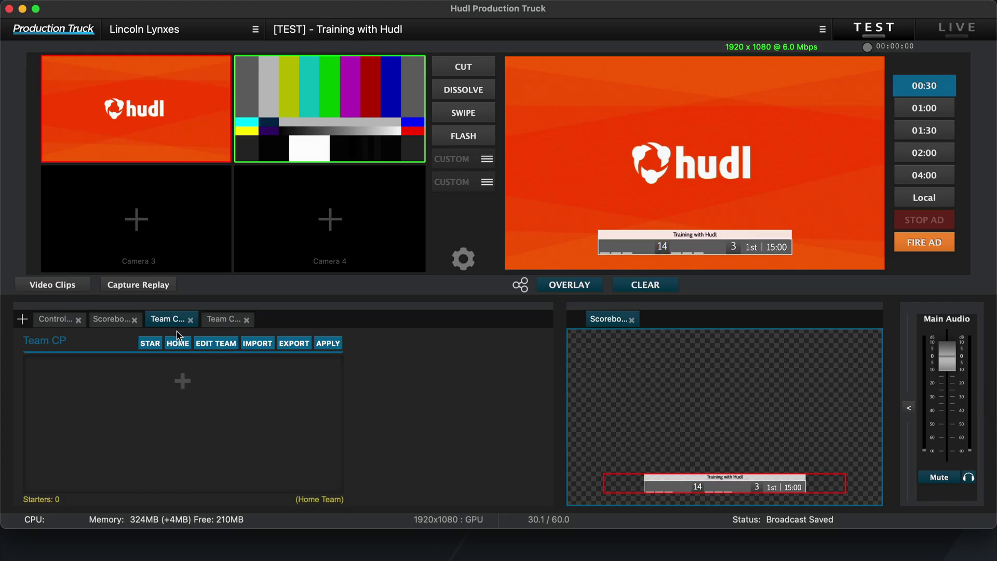
pyautogui.click(233, 343)
pyautogui.click(85, 410)
pyautogui.write('Tea')
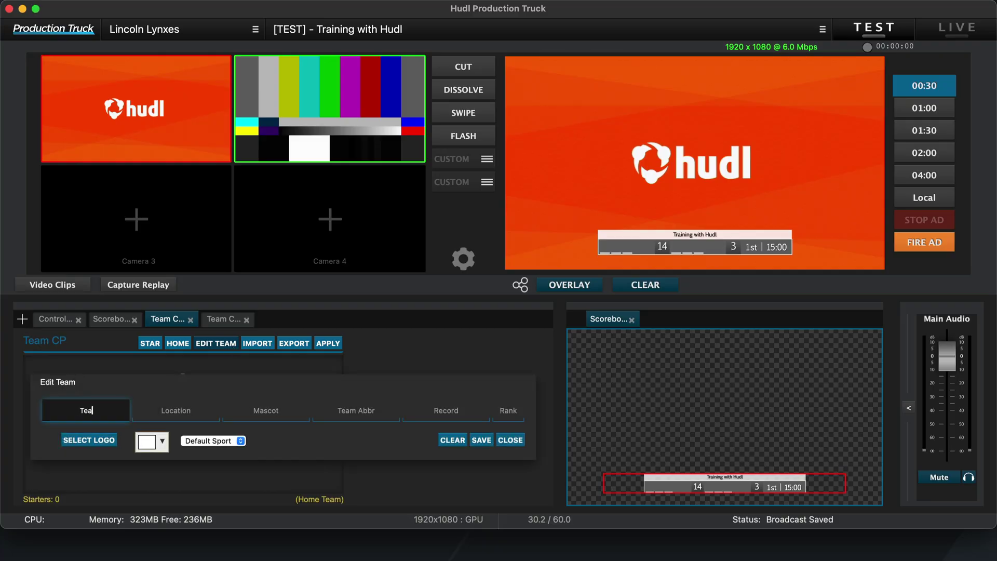
pyautogui.write('m 1')
pyautogui.click(175, 410)
pyautogui.write('L')
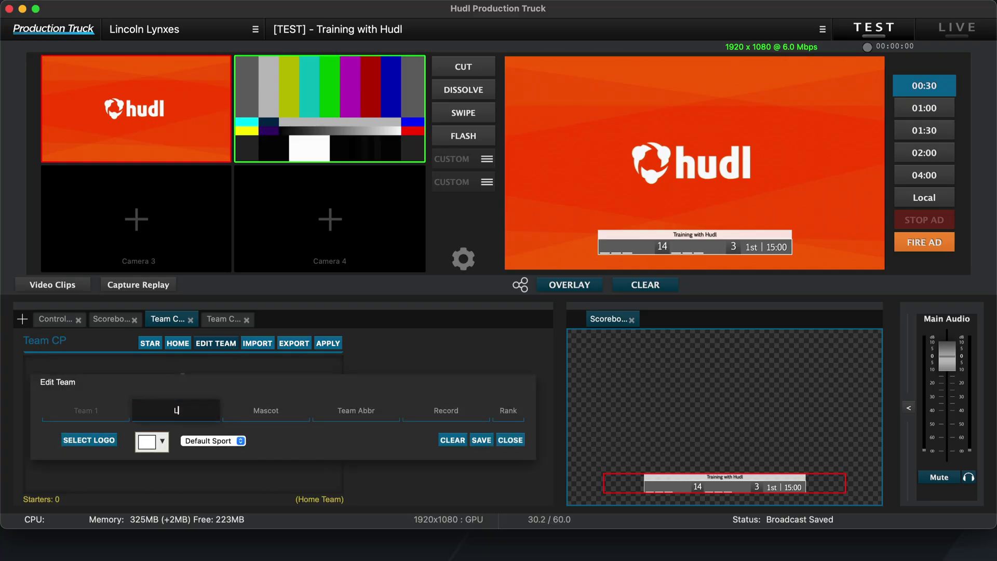
pyautogui.write('ocation 1')
# Enter "Eagles" as the home team's mascot and "T1" as its abbreviation
pyautogui.click(266, 410)
pyautogui.write('E')
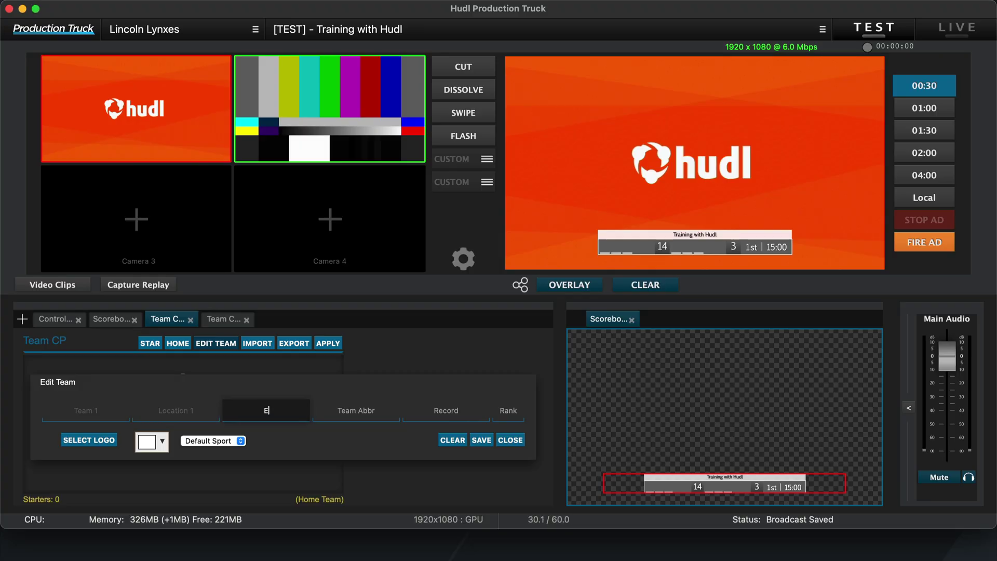
pyautogui.write('agles')
pyautogui.press('Tab')
pyautogui.write('T1')
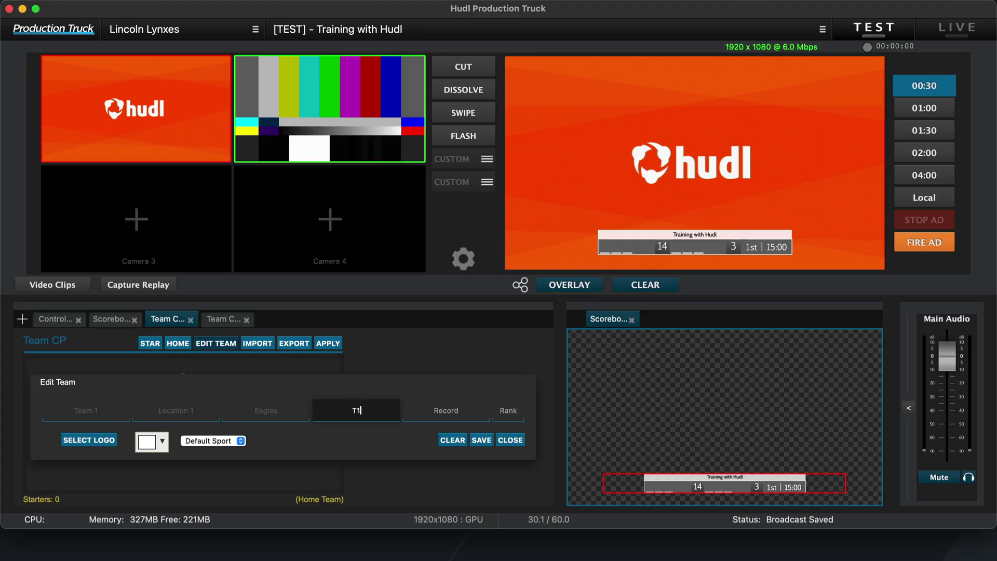
pyautogui.press('Tab')
# Set the home team's colour to blue, save the team details and apply them to the scoreboard
pyautogui.click(163, 447)
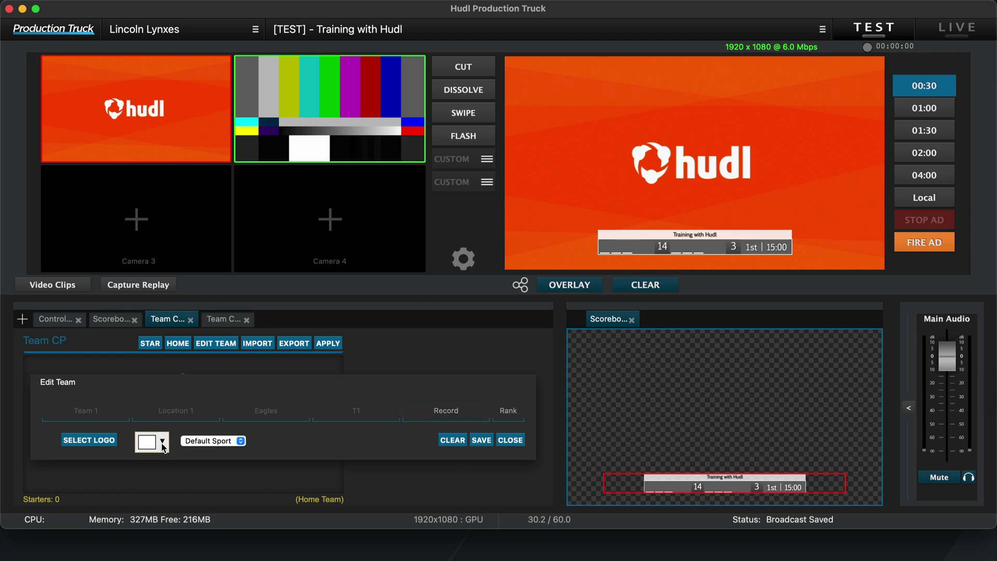
pyautogui.click(241, 358)
pyautogui.click(481, 441)
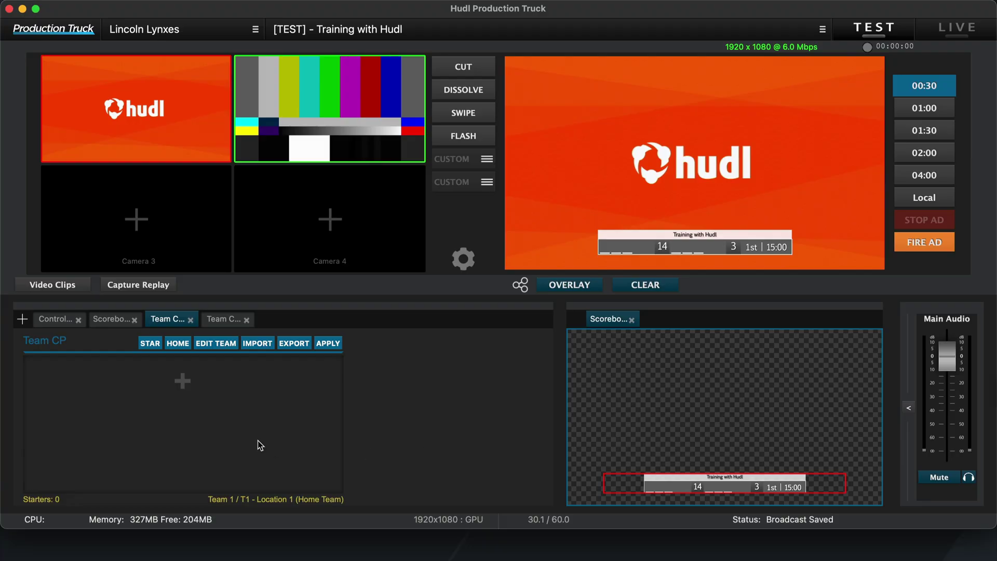
pyautogui.click(329, 344)
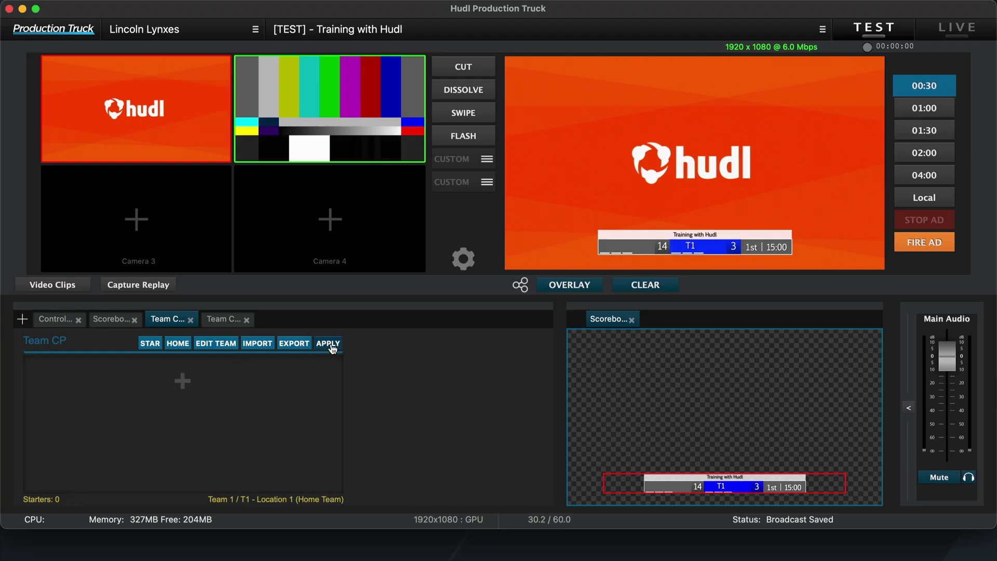
# Set up the away team as Team 2, Location 2, abbreviation T2, in red, save it and apply it to the scoreboard
pyautogui.click(207, 319)
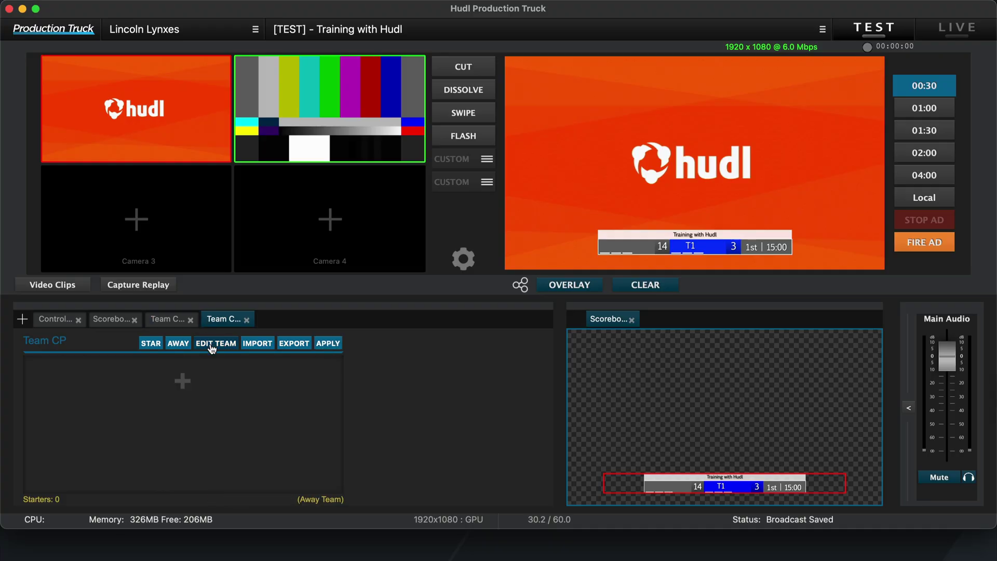
pyautogui.click(212, 344)
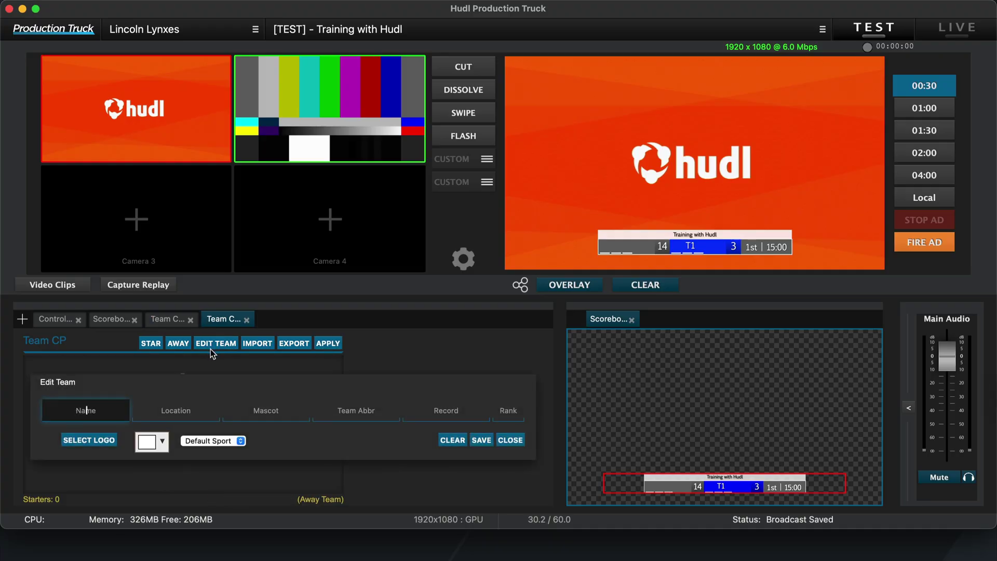
pyautogui.click(483, 445)
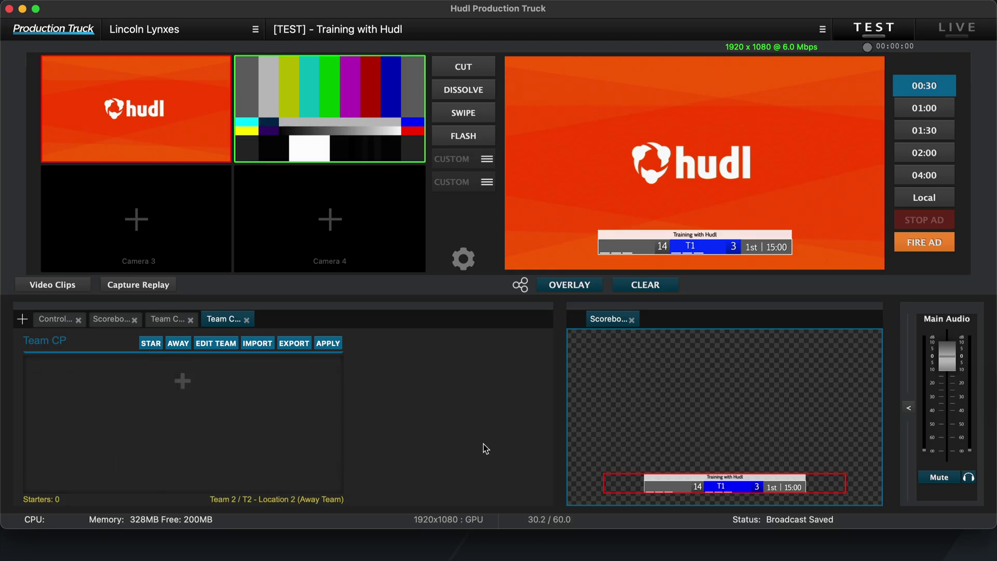
pyautogui.click(327, 343)
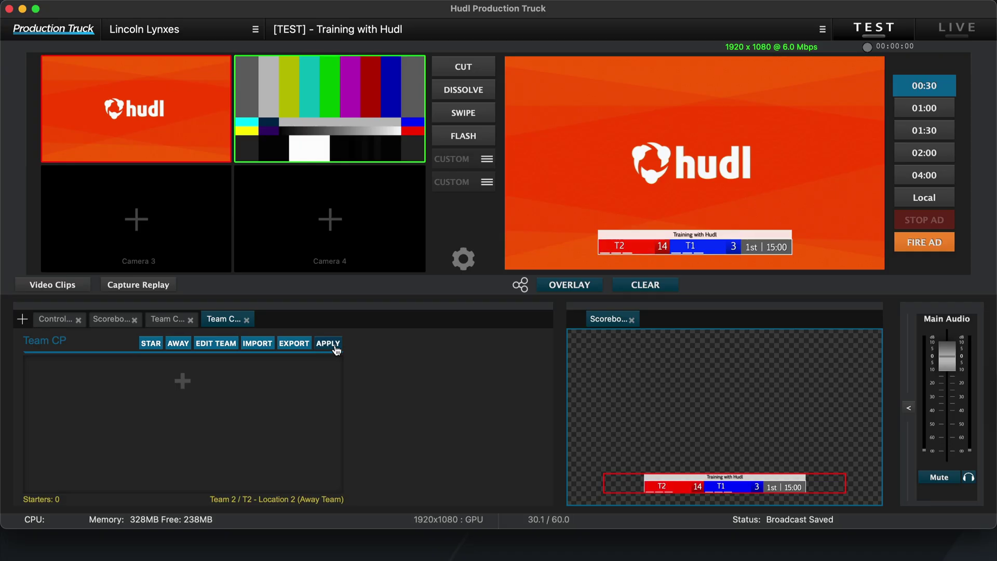
# Look through the new-player entry fields in the home team's control panel, from number to experience, and close the form without saving
pyautogui.click(167, 319)
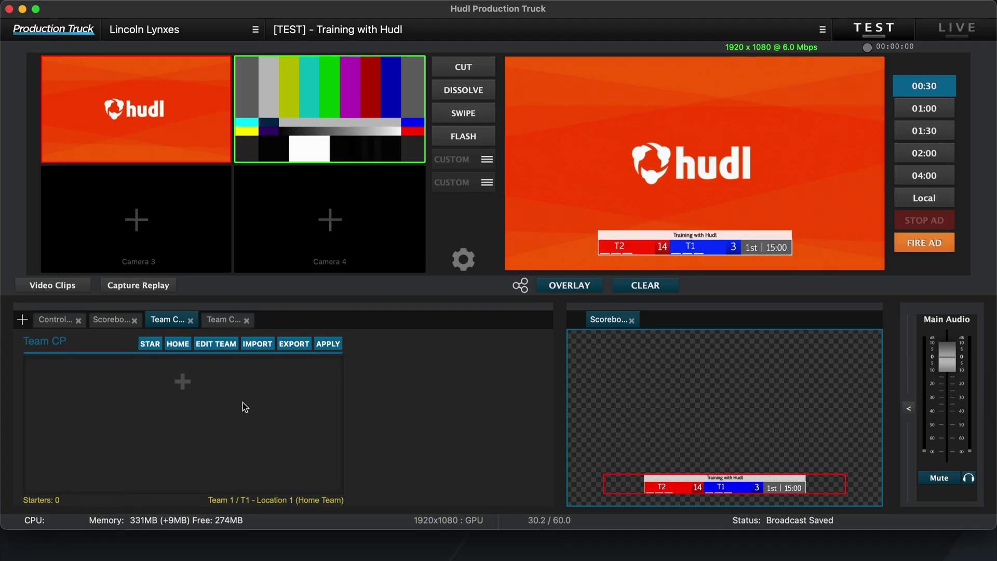
pyautogui.click(183, 384)
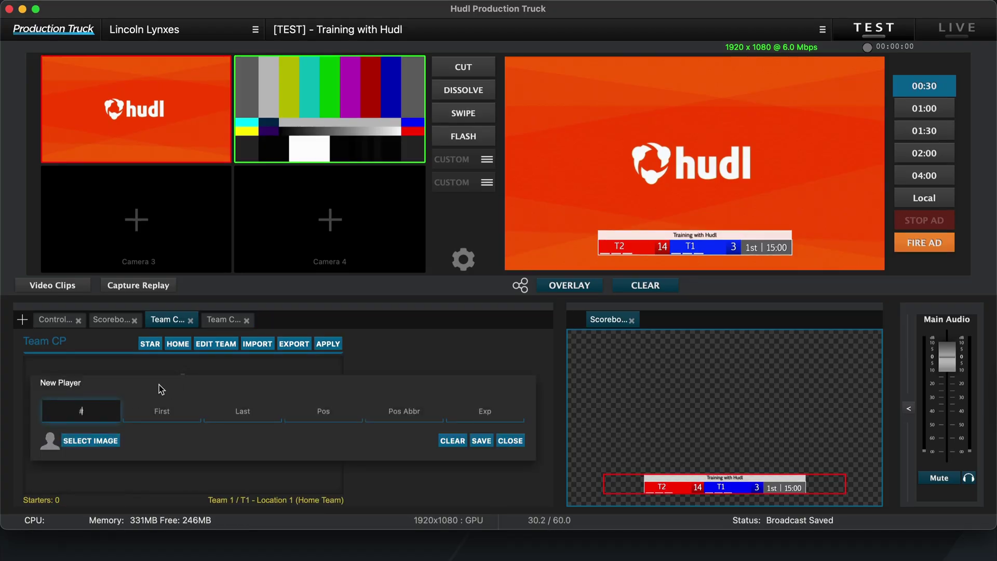
pyautogui.click(162, 410)
pyautogui.click(234, 411)
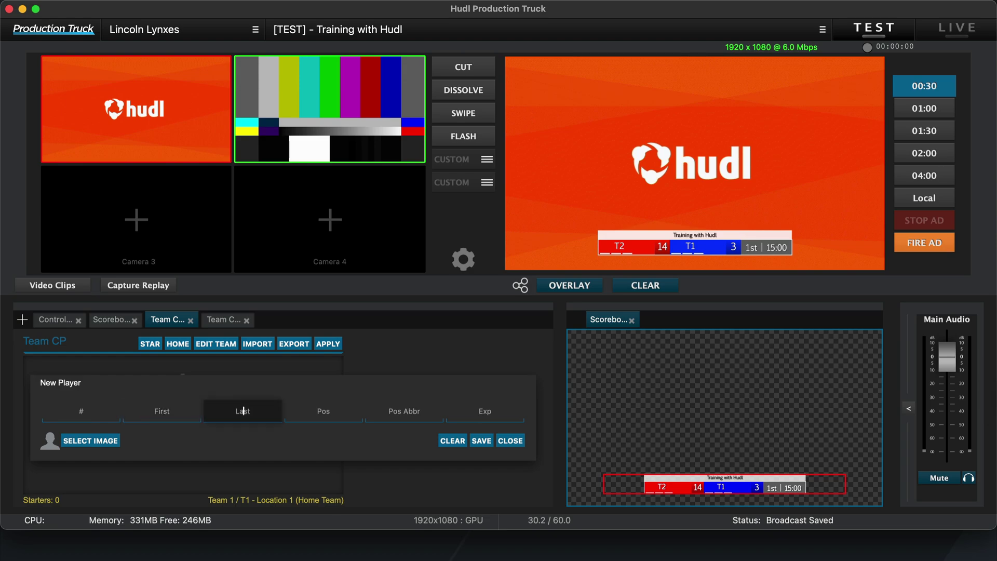
pyautogui.click(325, 410)
pyautogui.click(405, 411)
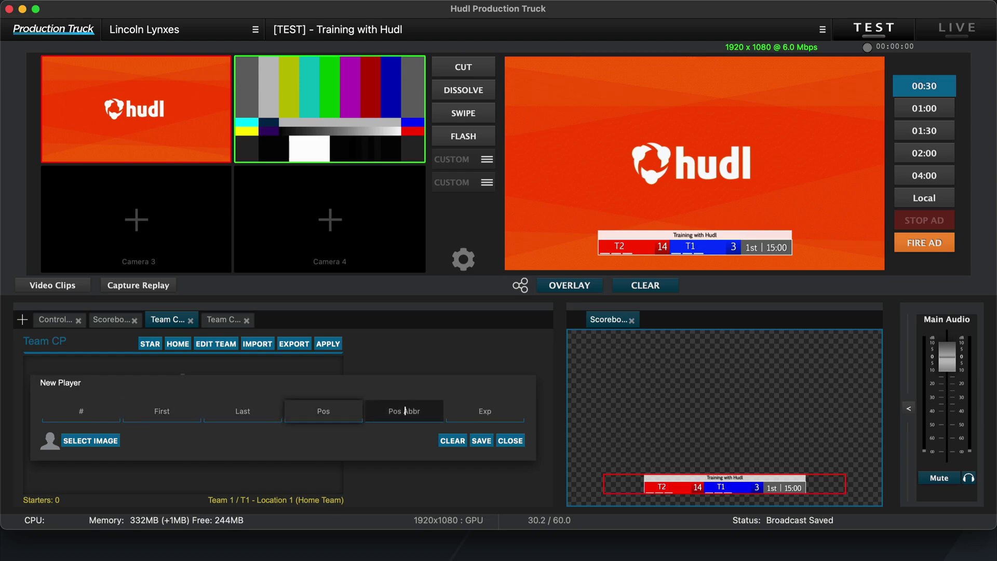
pyautogui.click(485, 410)
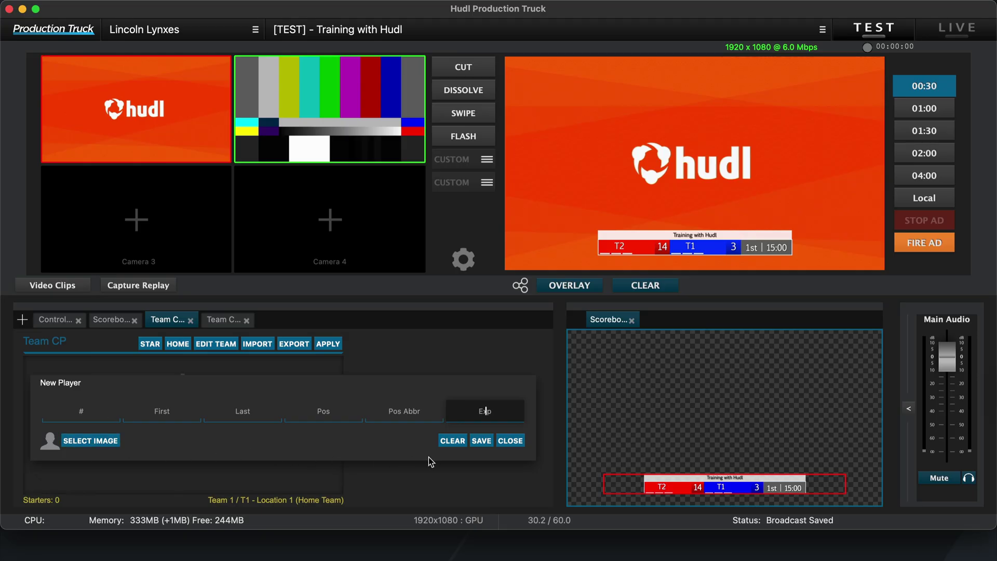
pyautogui.click(510, 441)
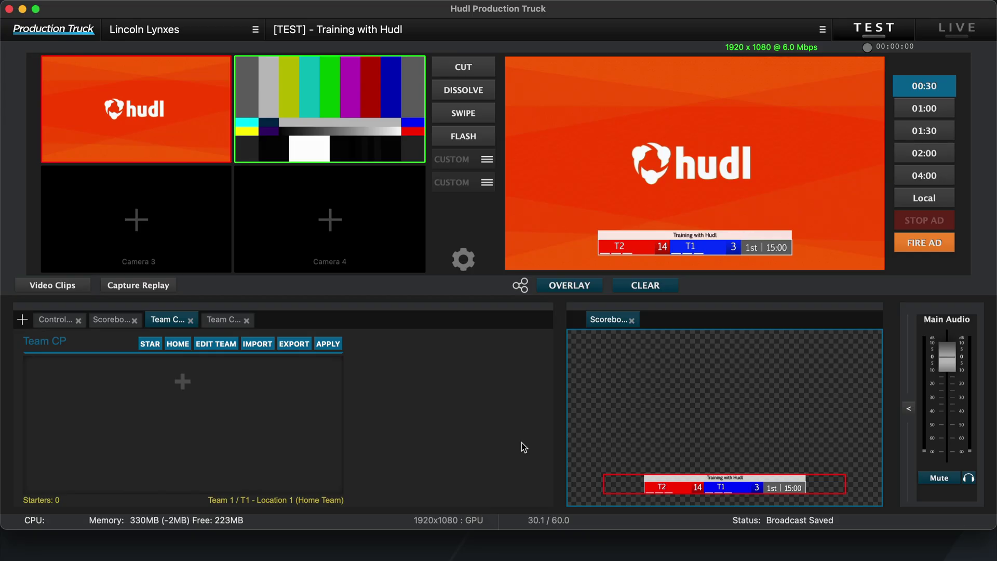
# Save the home team's control panel as a new overlay titled "Team 1 - Team Control Panel" and close that panel
pyautogui.rightClick(169, 321)
pyautogui.click(182, 328)
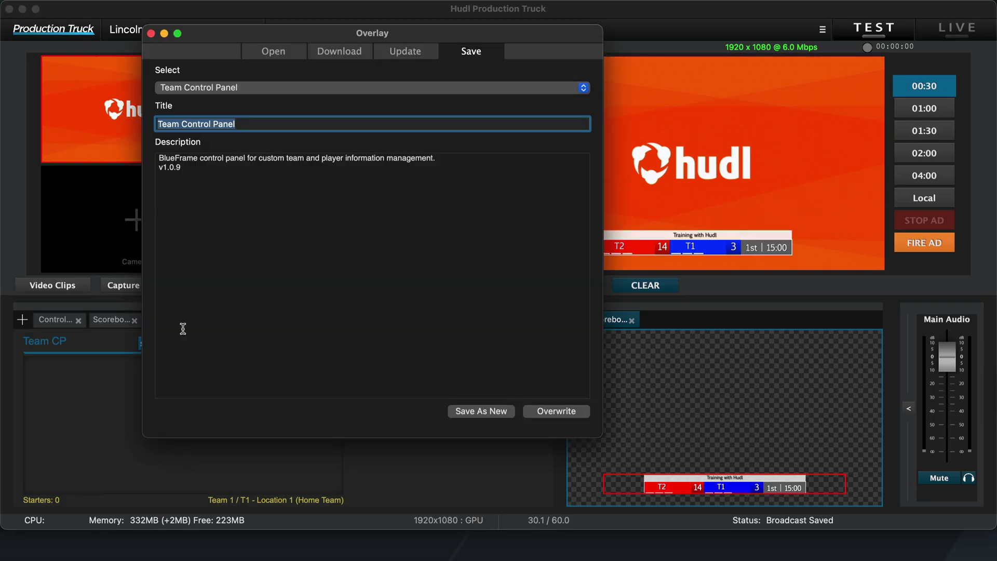
pyautogui.click(179, 123)
pyautogui.write('1 ')
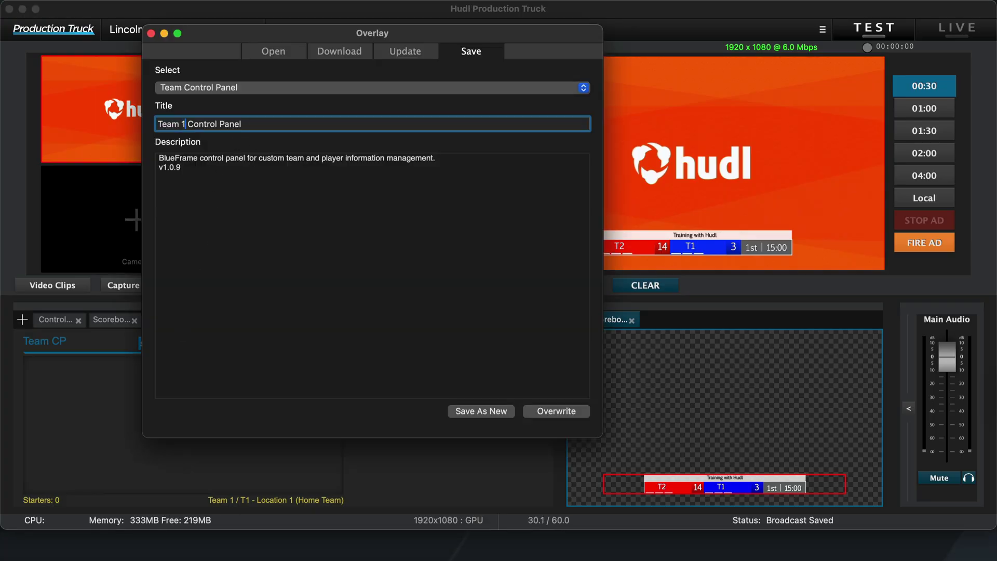
pyautogui.write('- Team')
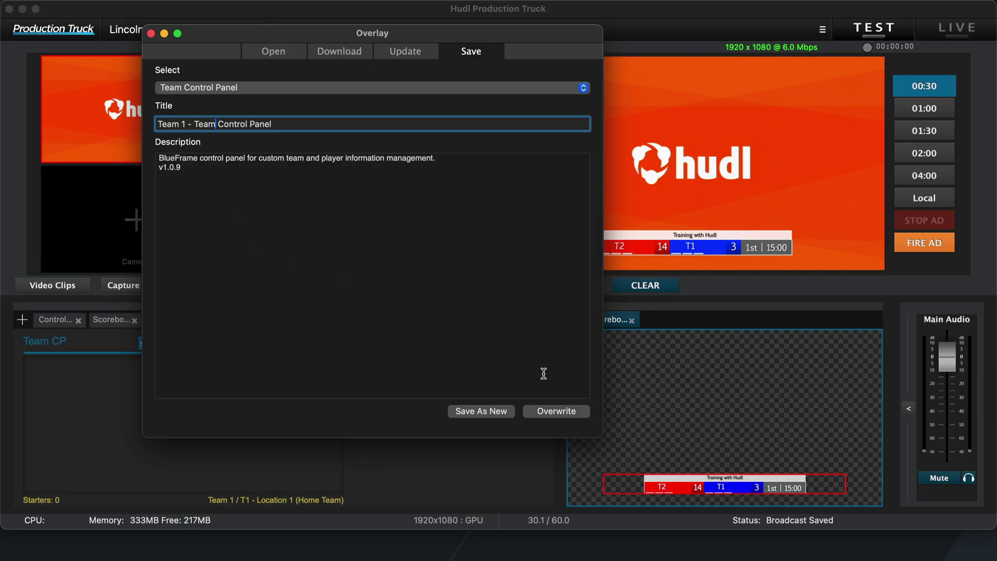
pyautogui.click(499, 413)
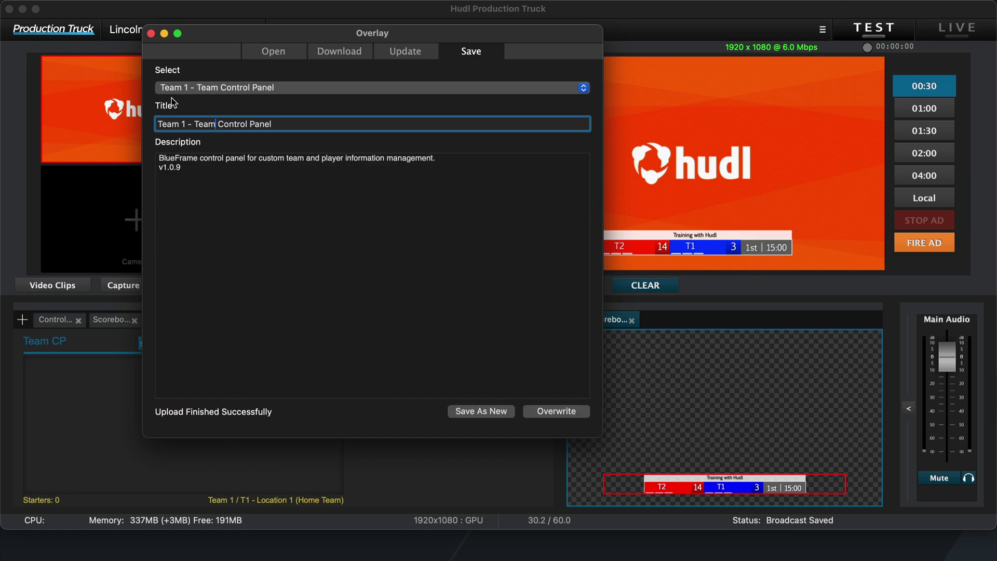
pyautogui.click(151, 33)
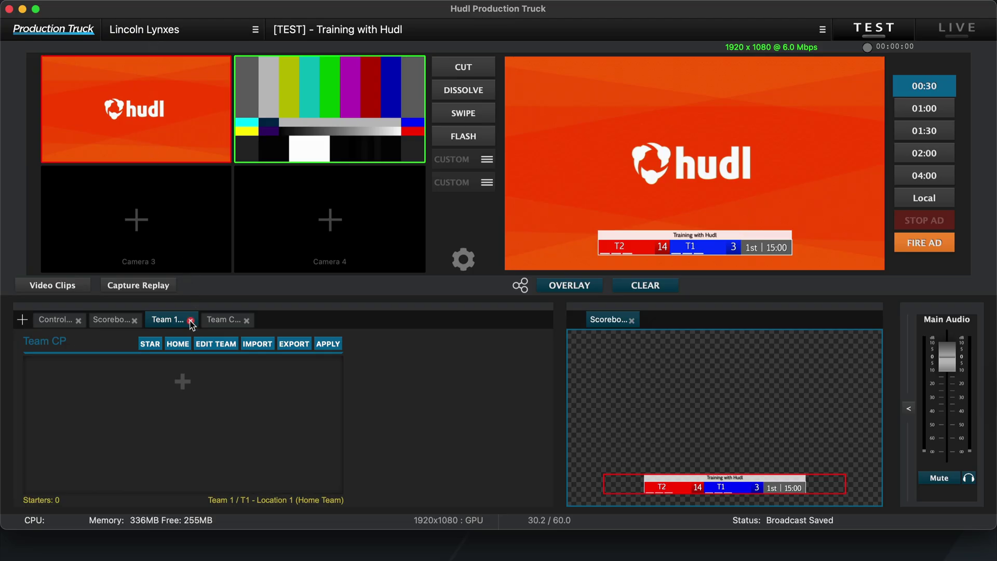
pyautogui.click(191, 321)
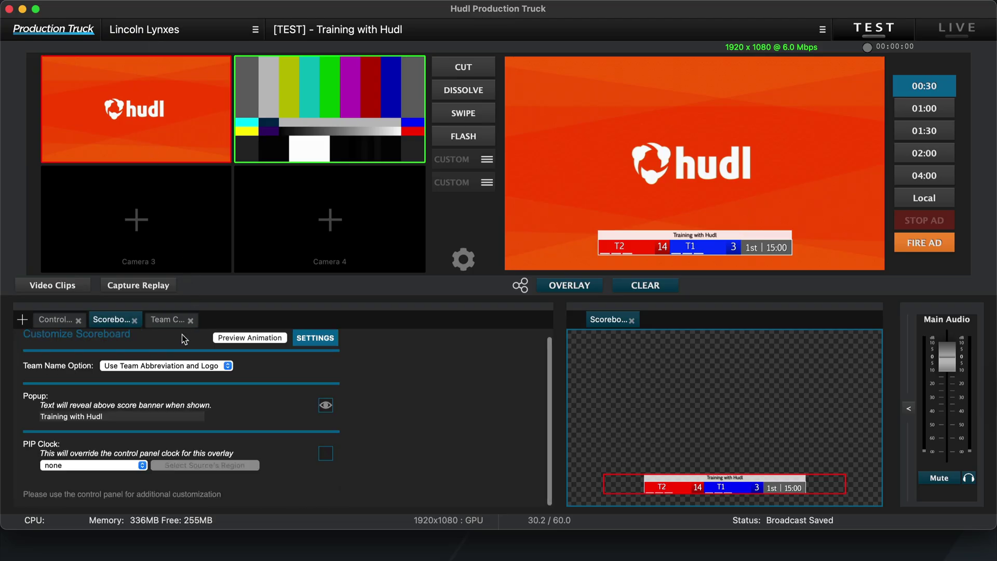
# Reopen the saved "Team 1 - Team Control Panel" overlay from the User-owned overlays and check its team details
pyautogui.click(22, 320)
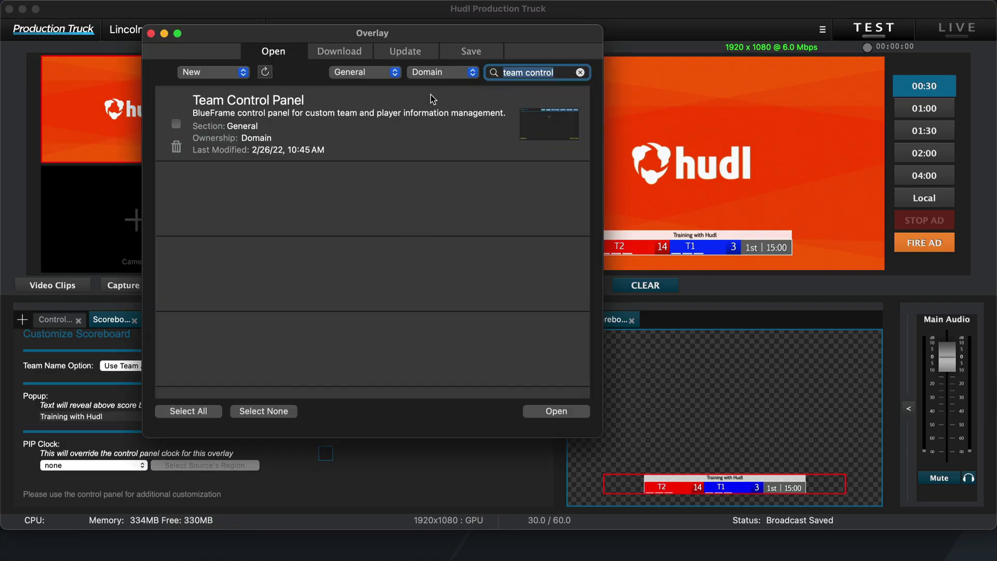
pyautogui.click(443, 74)
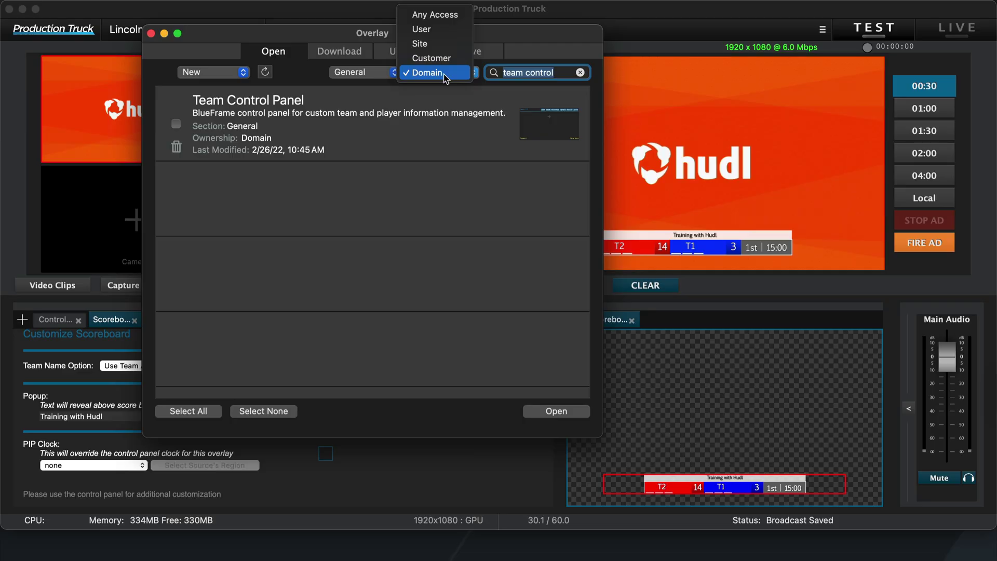
pyautogui.click(440, 31)
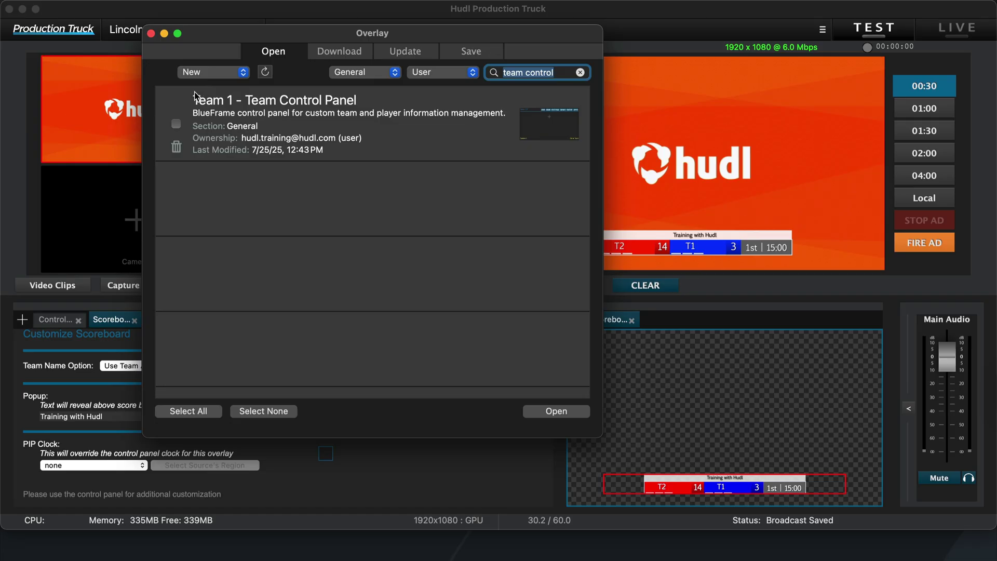
pyautogui.click(176, 124)
pyautogui.click(571, 413)
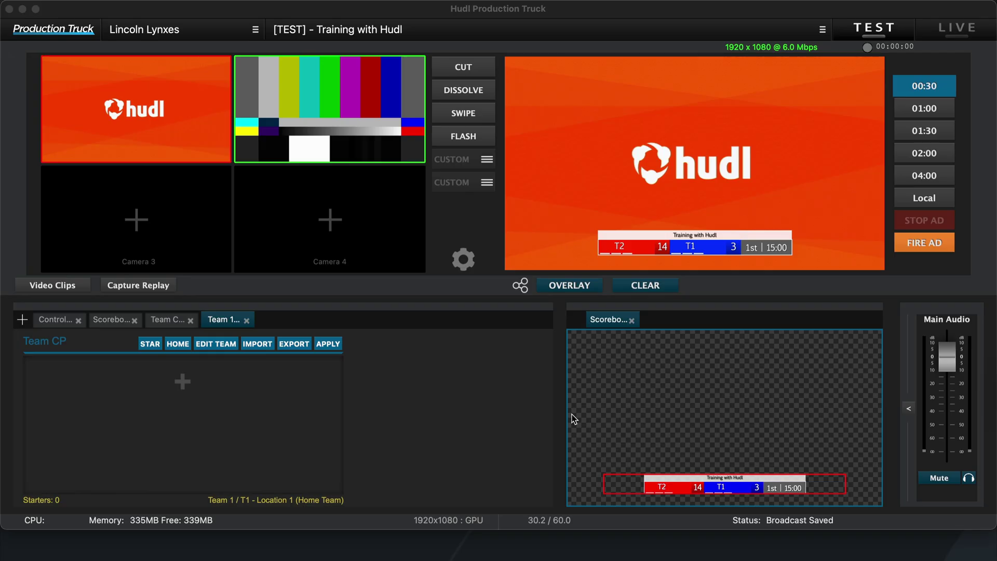
pyautogui.click(215, 347)
pyautogui.click(216, 345)
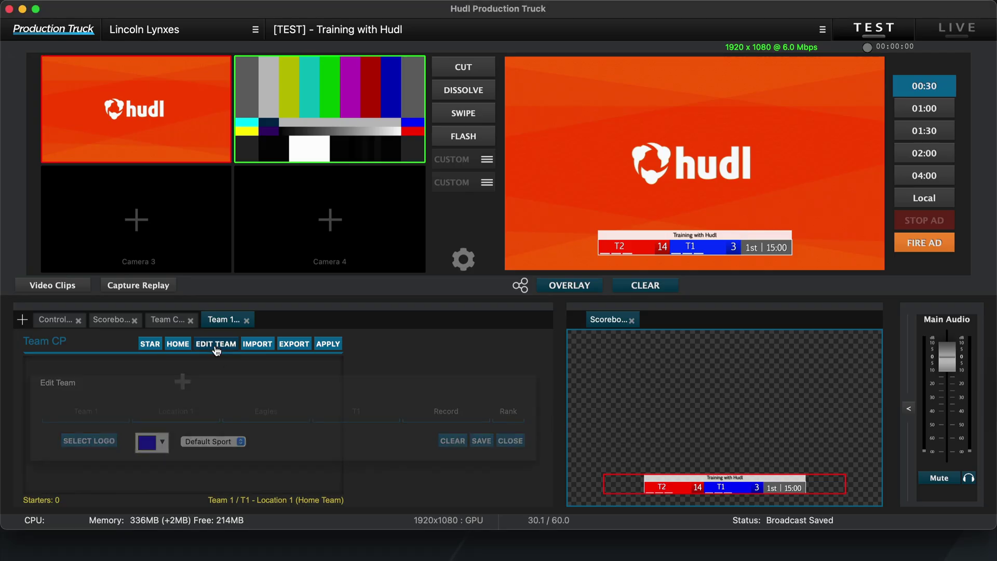